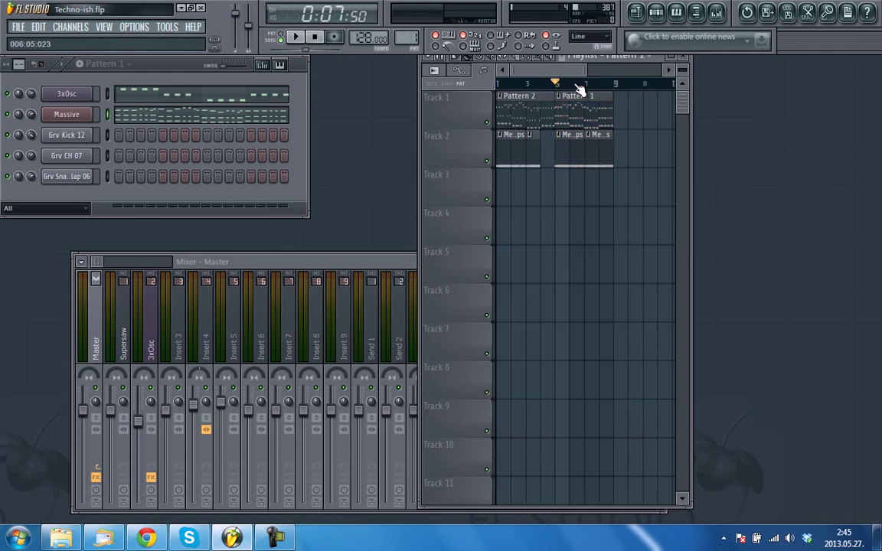
- Play the song from the beginning of the playlist and stop it once both patterns have been heard
click(499, 82)
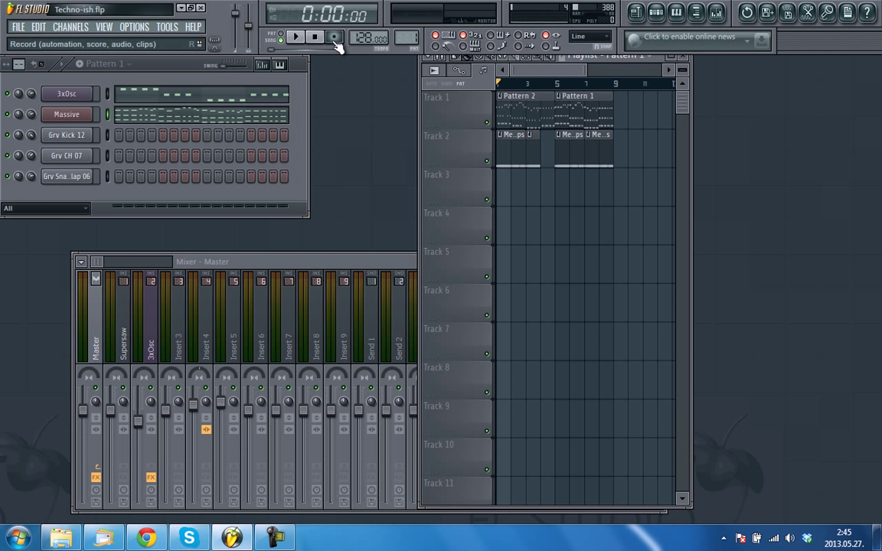
click(296, 37)
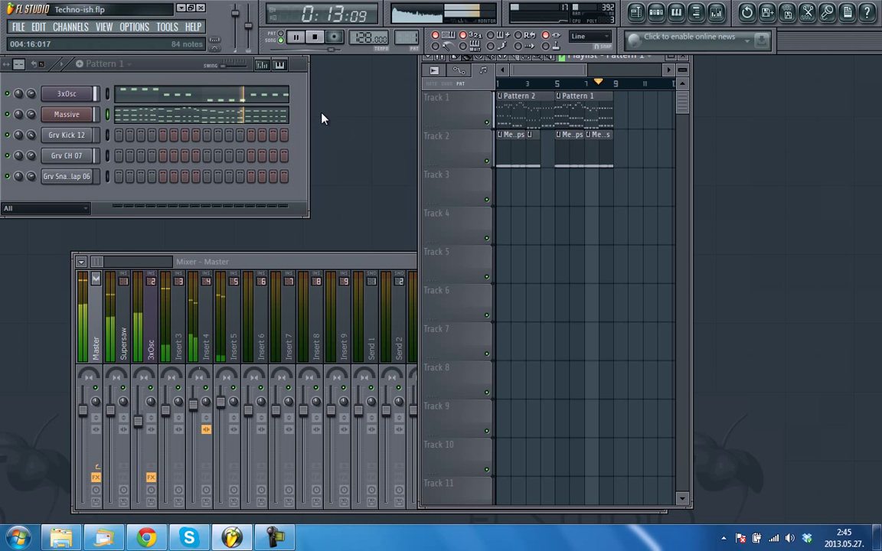
key(space)
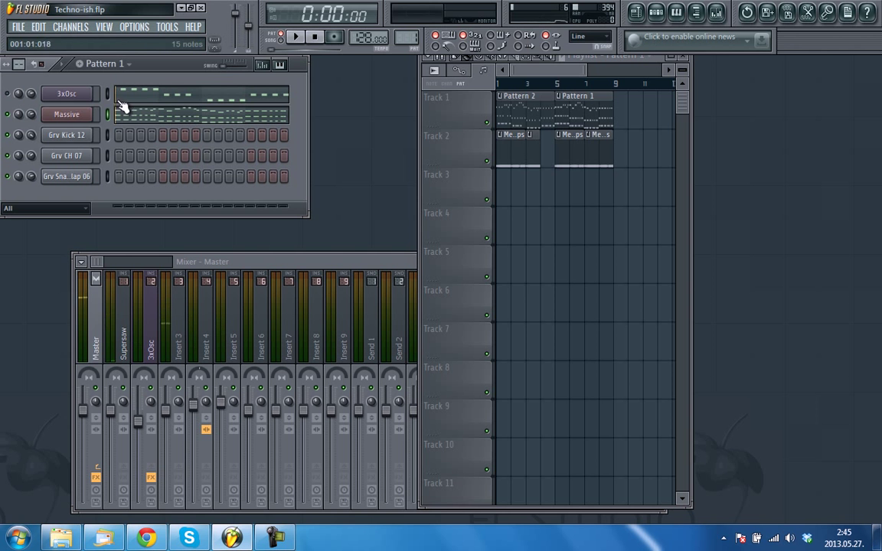
- Open the Massive channel's synth, audition its current patch, and replace it with a new untitled sound
click(67, 115)
key(space)
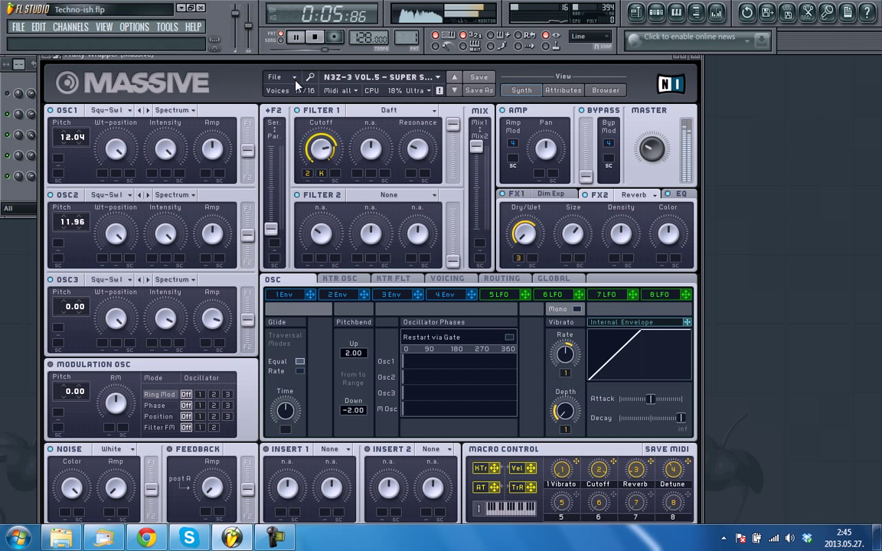
key(space)
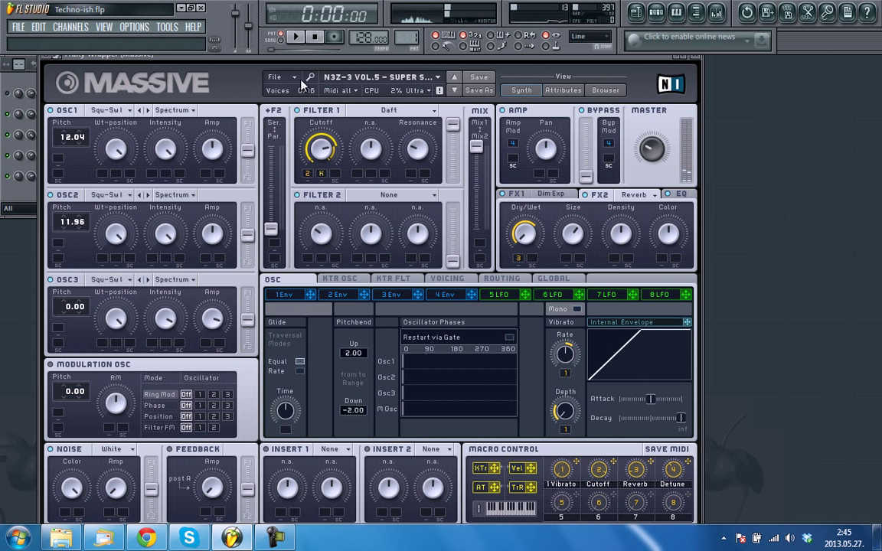
click(277, 77)
click(283, 78)
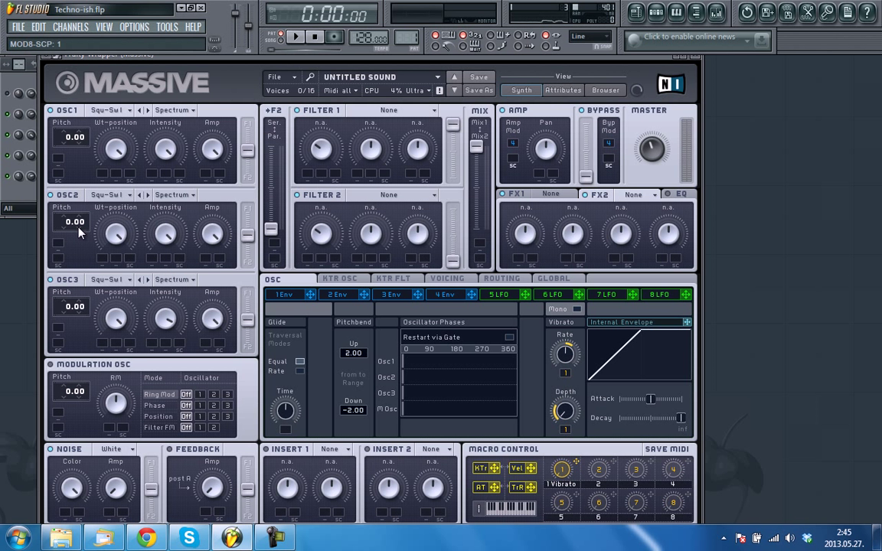
- Set oscillator 1's pitch to 12.03 and oscillator 2's pitch to 11.97, and audition the detuned sound
scroll(80, 234, down, 1)
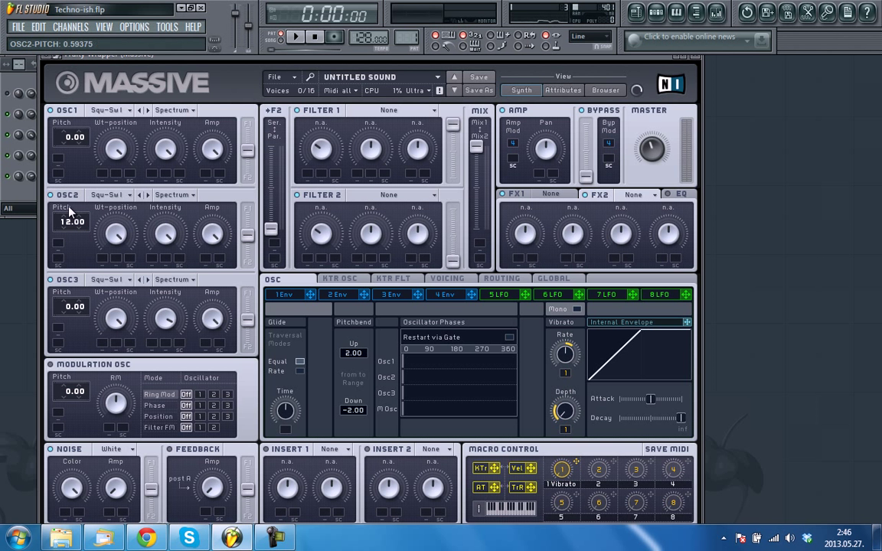
drag(66, 132, 66, 127)
scroll(79, 234, down, 1)
drag(226, 240, 219, 303)
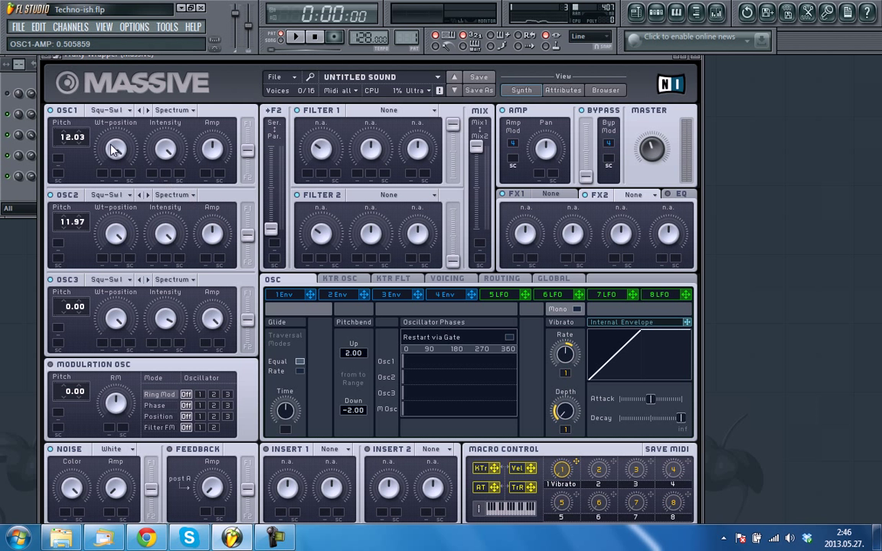
click(296, 40)
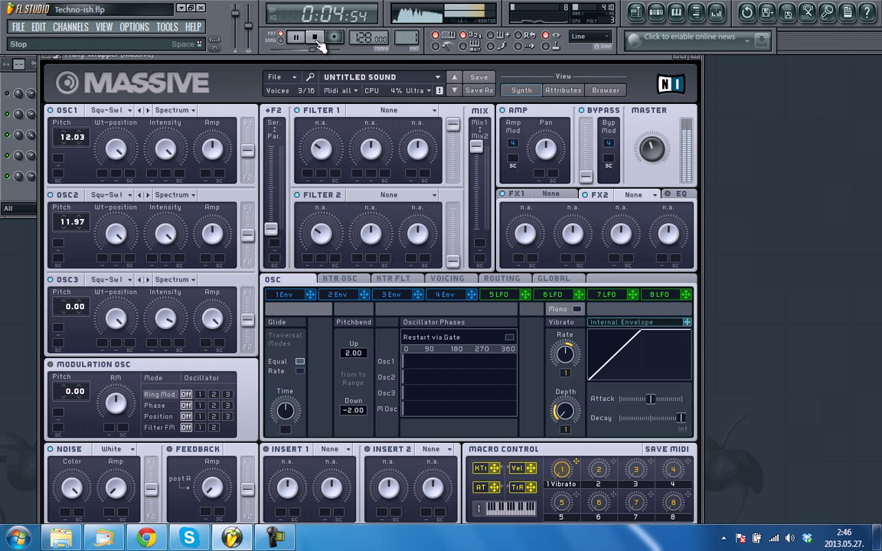
click(317, 38)
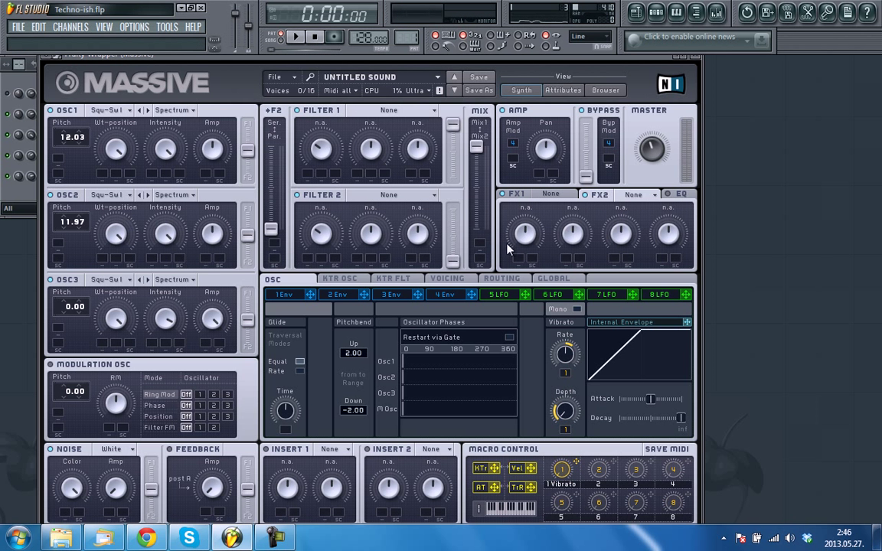
- Set the unisono voices to 16 and enable the pitch cutoff spread at 0.12 with its fader at maximum
click(448, 279)
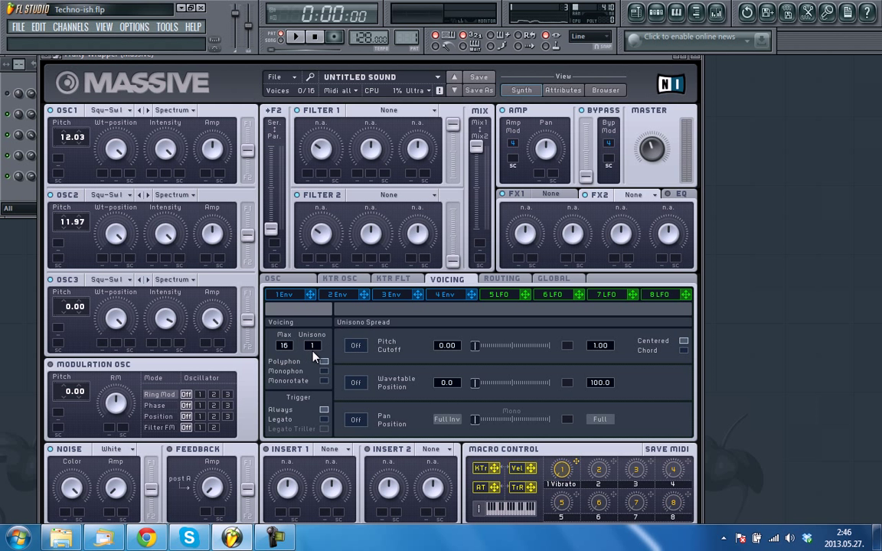
drag(311, 346, 312, 306)
drag(472, 353, 548, 353)
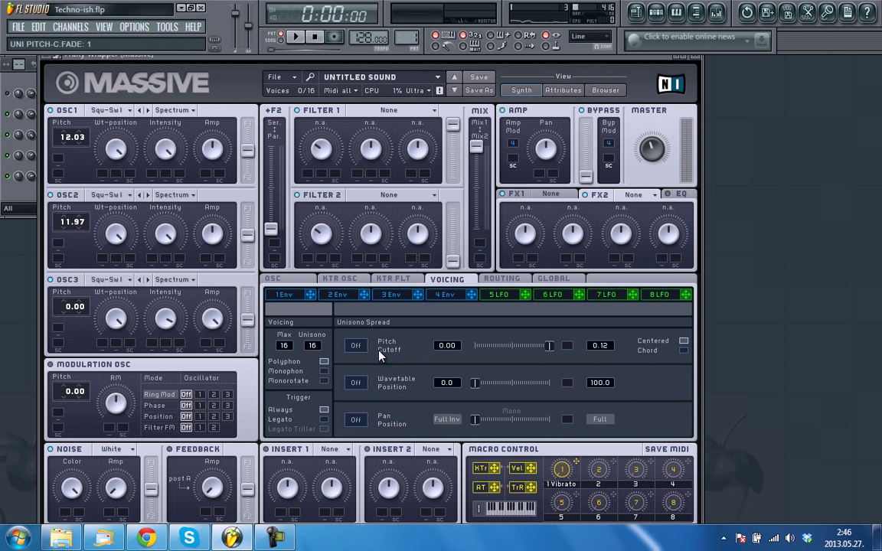
click(295, 36)
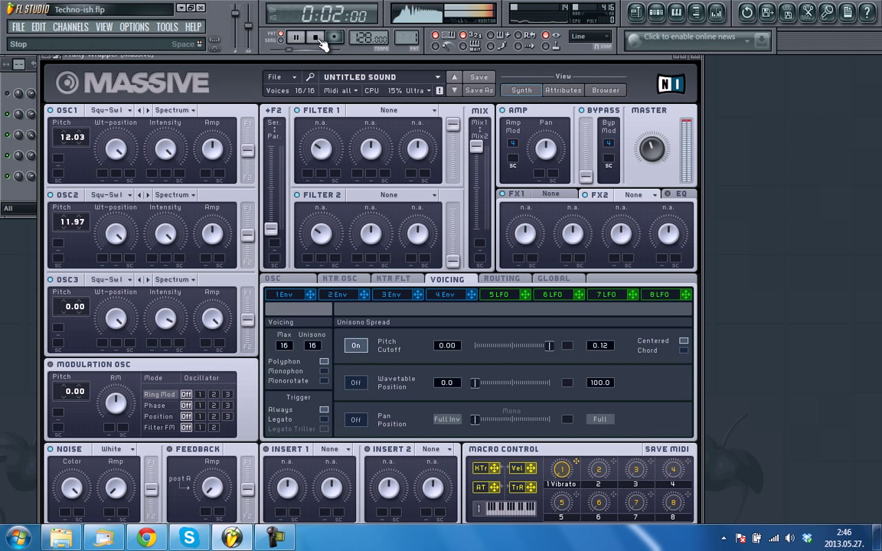
click(312, 37)
- Lower Massive's master volume to about 0.29 and audition the pattern
drag(653, 153, 656, 170)
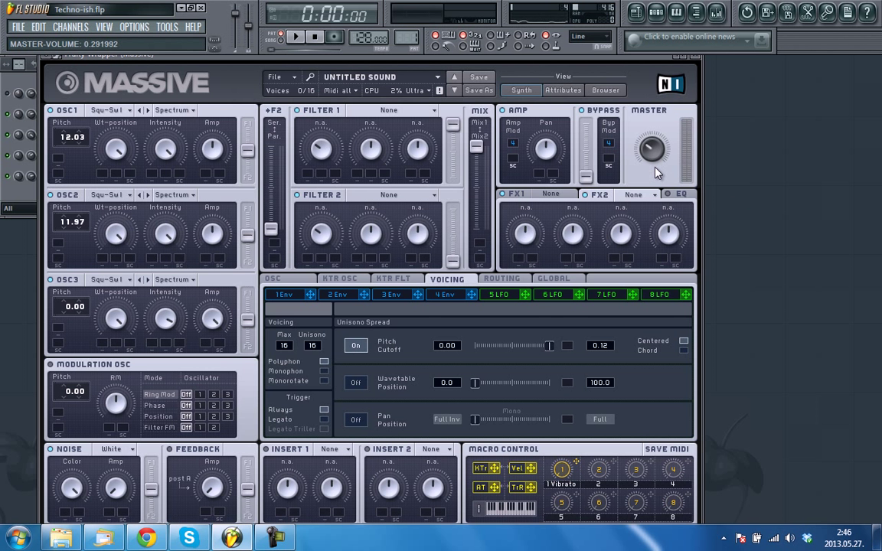
key(space)
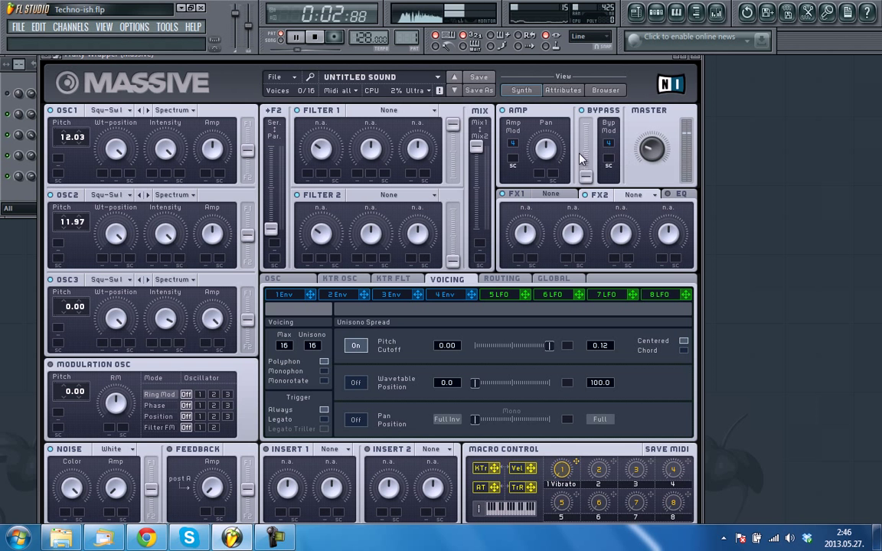
click(317, 39)
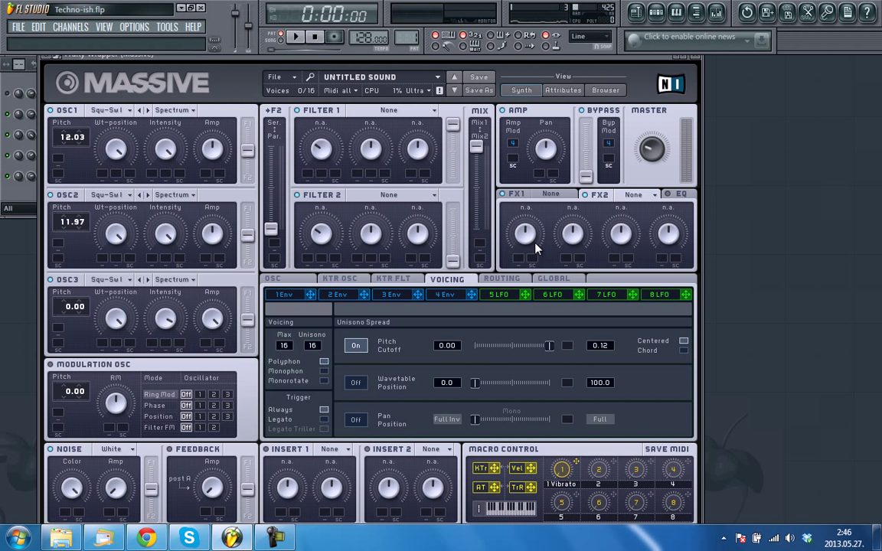
- Raise the Vibrato macro to about 0.15 during playback and audition the sound with pattern 2
key(space)
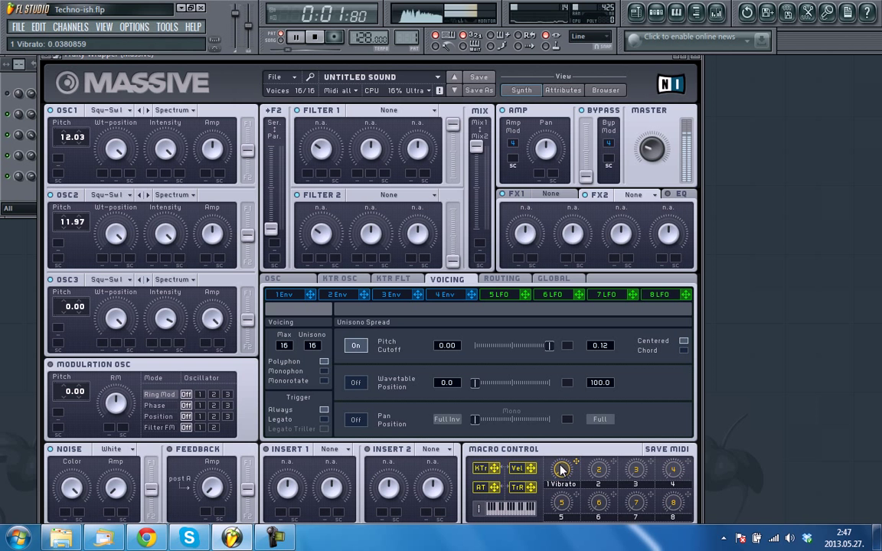
drag(561, 465, 557, 450)
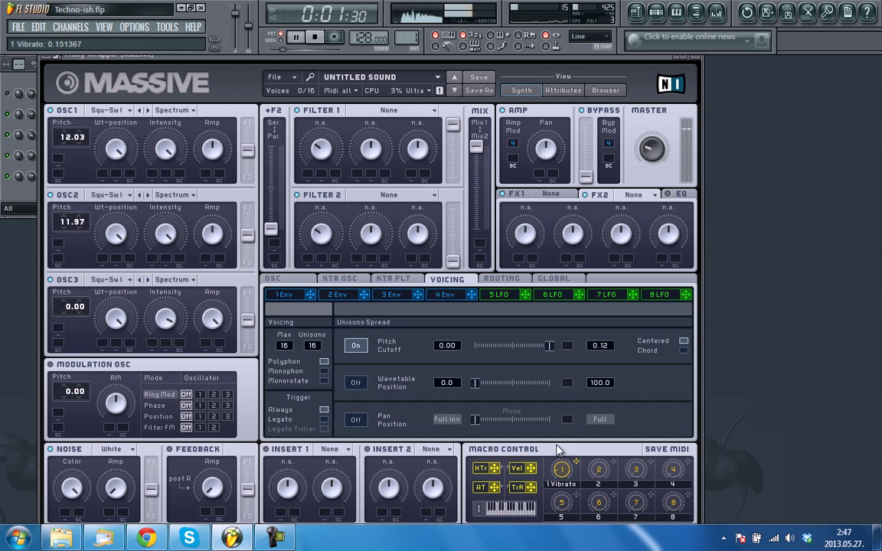
click(314, 37)
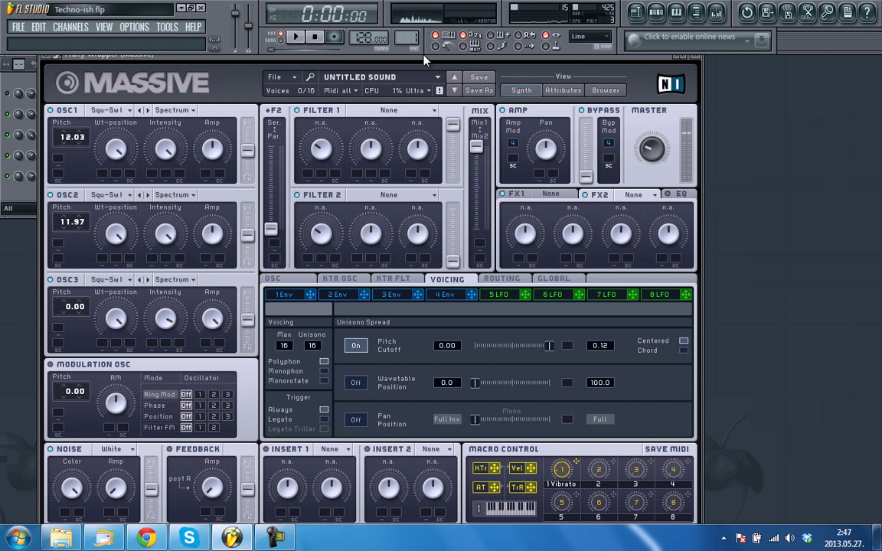
click(295, 37)
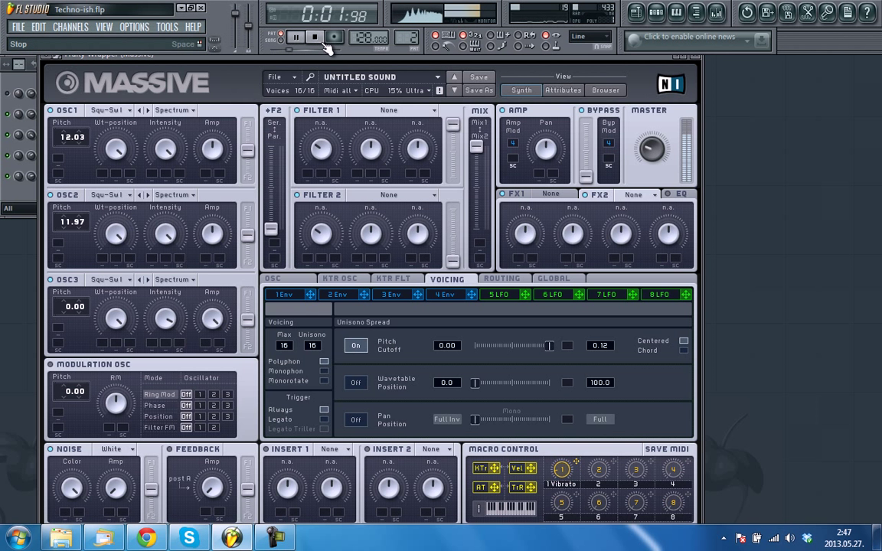
click(319, 40)
- Assign macro 2 to the pitch cutoff spread, with the fader at about 0.33 and the modulation range reaching the maximum
drag(611, 457, 567, 390)
drag(558, 357, 494, 348)
click(295, 39)
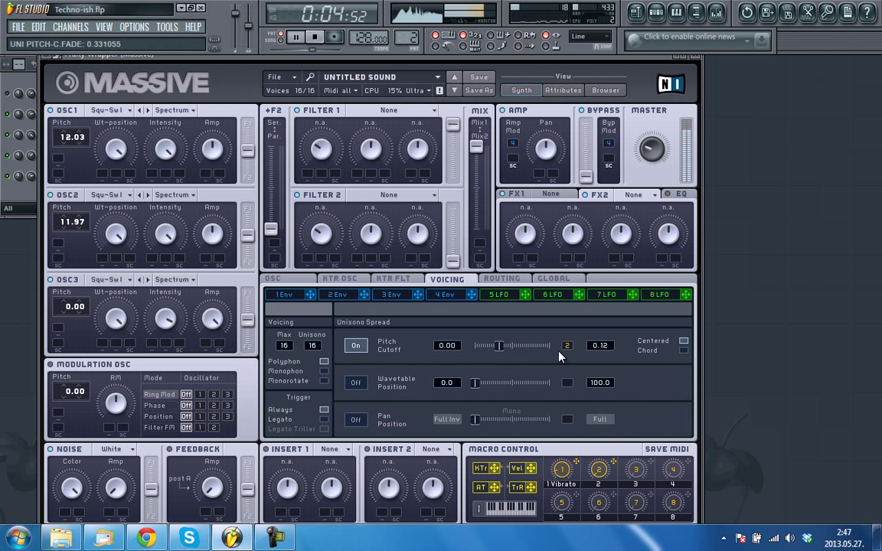
drag(571, 347, 568, 296)
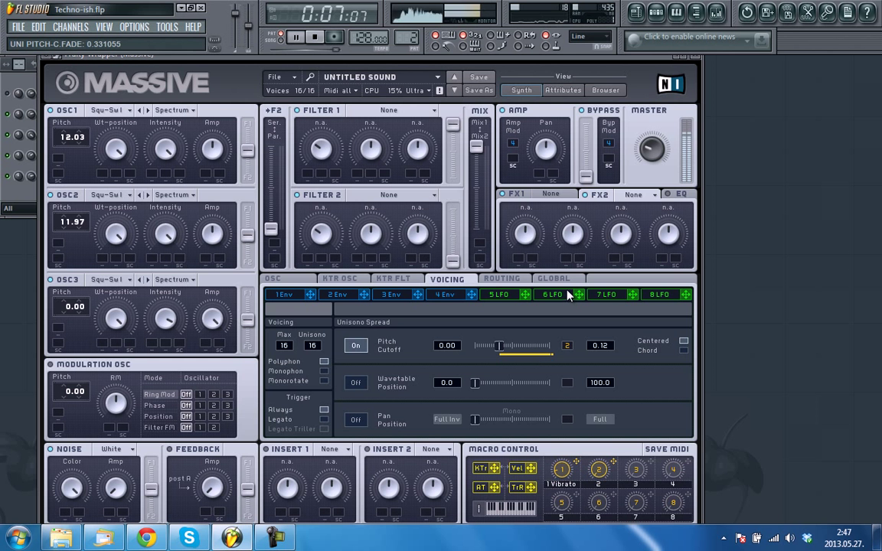
- Label macro 2 "Detune" and enable the unisono pan position spread
double_click(599, 490)
text(Detune)
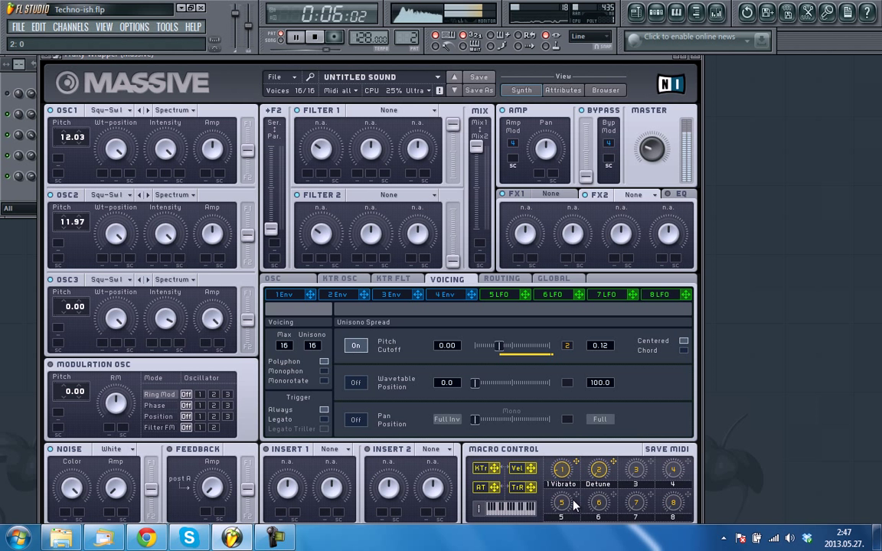
click(314, 36)
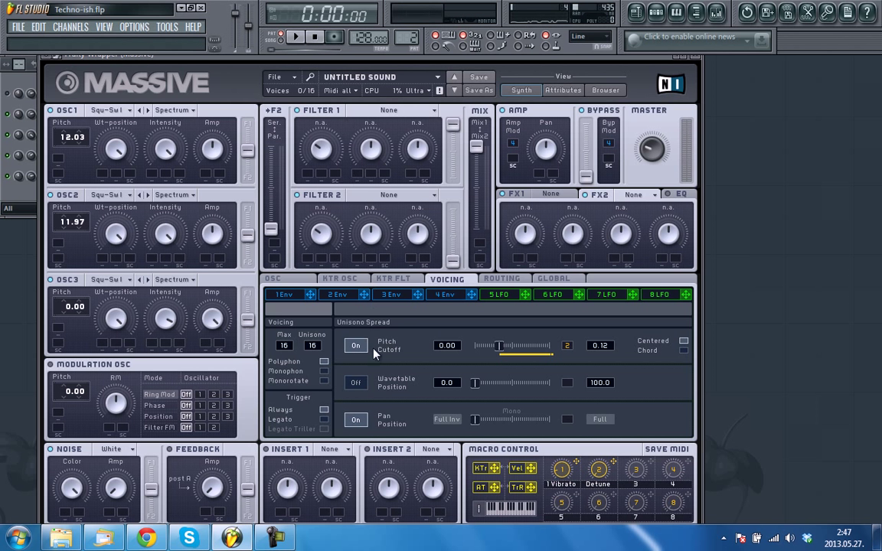
- Adjust the Detune macro to about 0.22 while the pattern plays
click(295, 37)
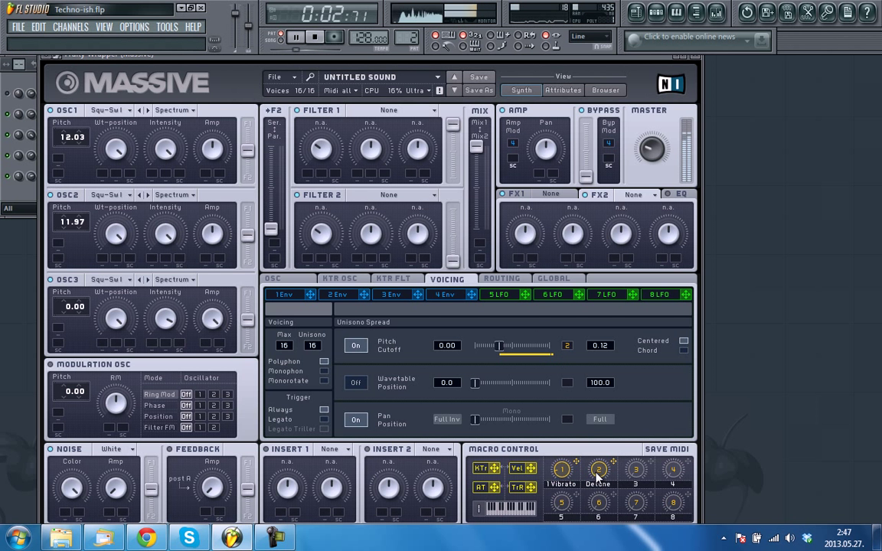
scroll(598, 467, down, 2)
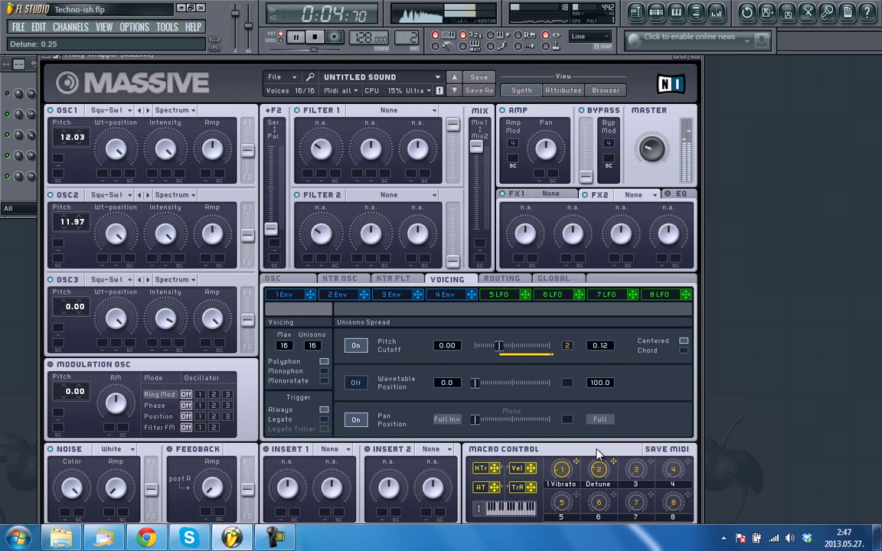
scroll(597, 458, up, 2)
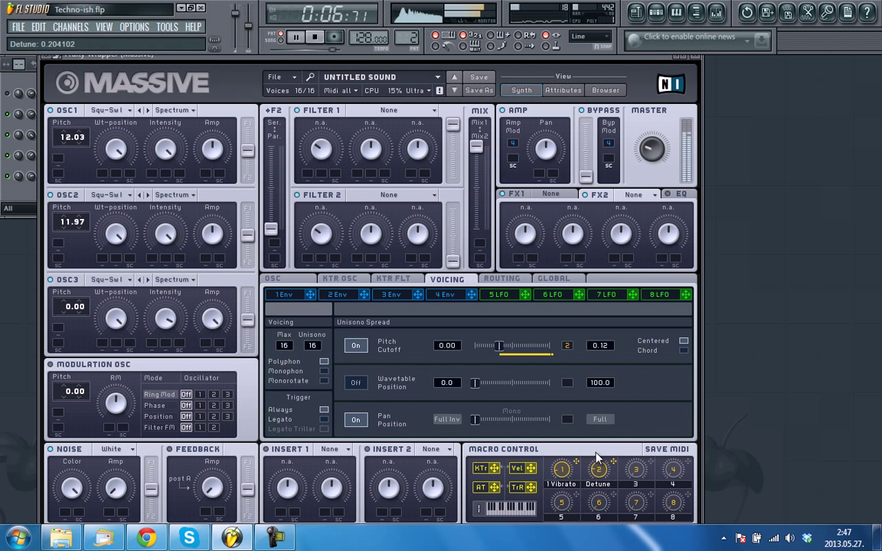
scroll(598, 457, up, 2)
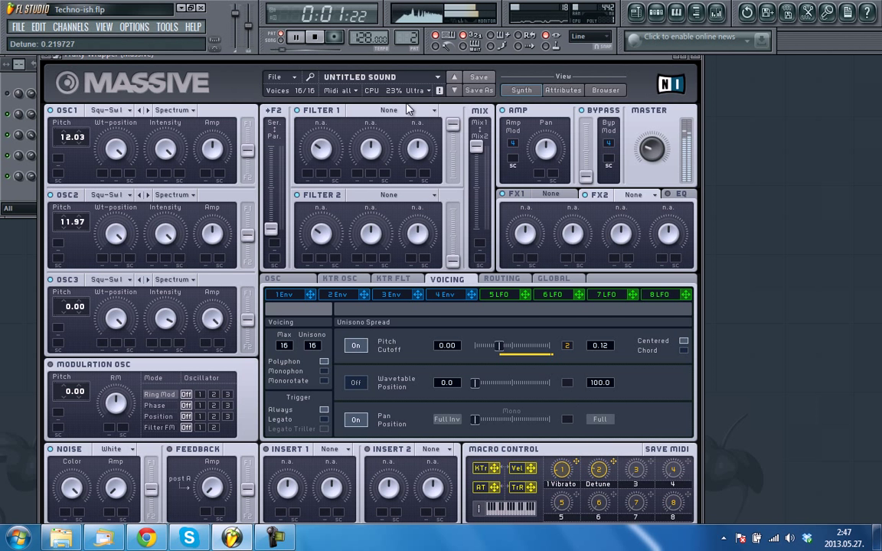
click(315, 39)
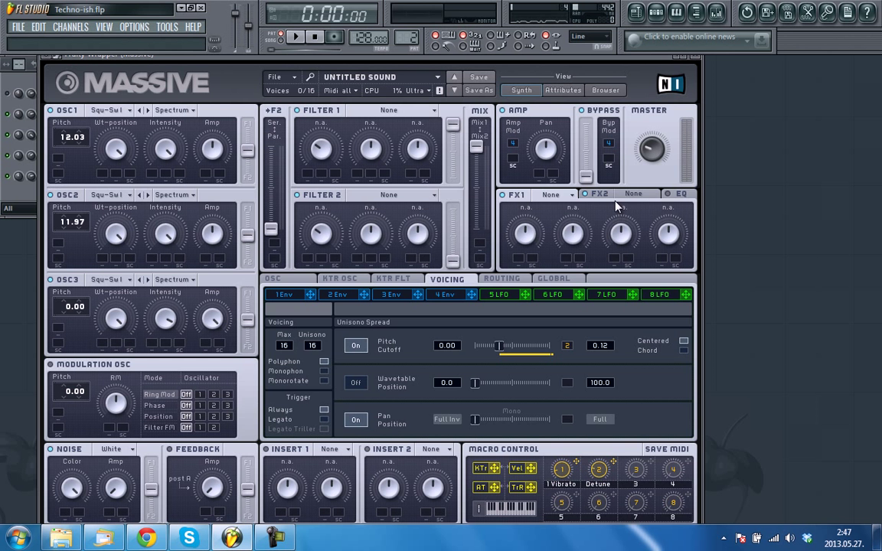
- Load the Dimension Expander in FX1 with dry/wet at about 0.22 and a low size
click(569, 195)
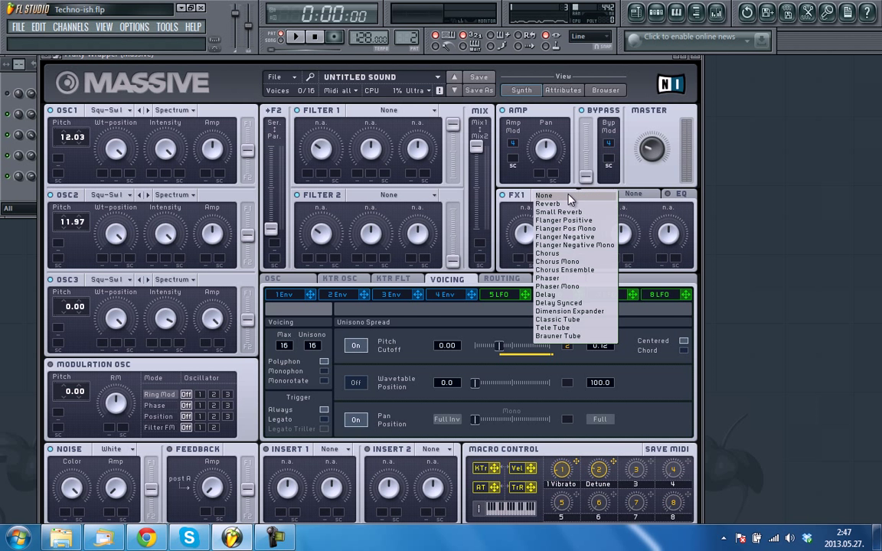
click(576, 312)
drag(523, 218, 532, 275)
drag(570, 237, 570, 289)
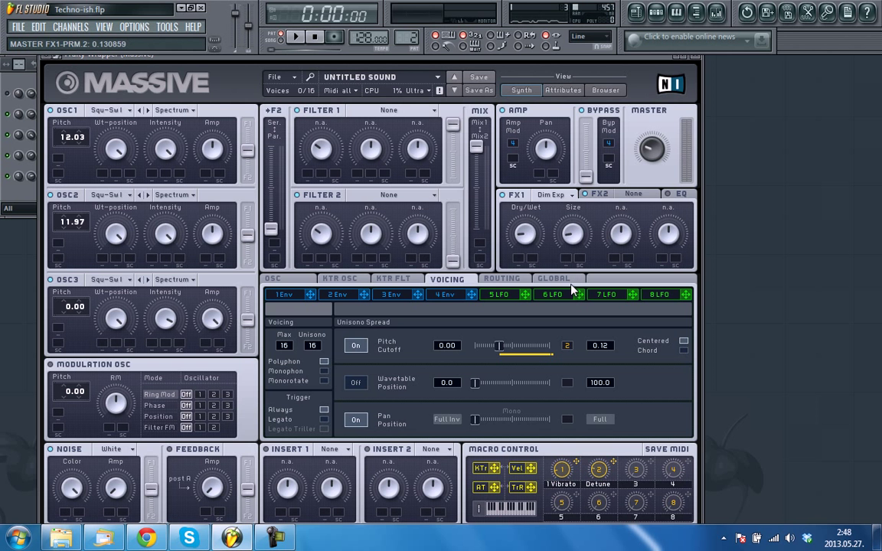
click(295, 36)
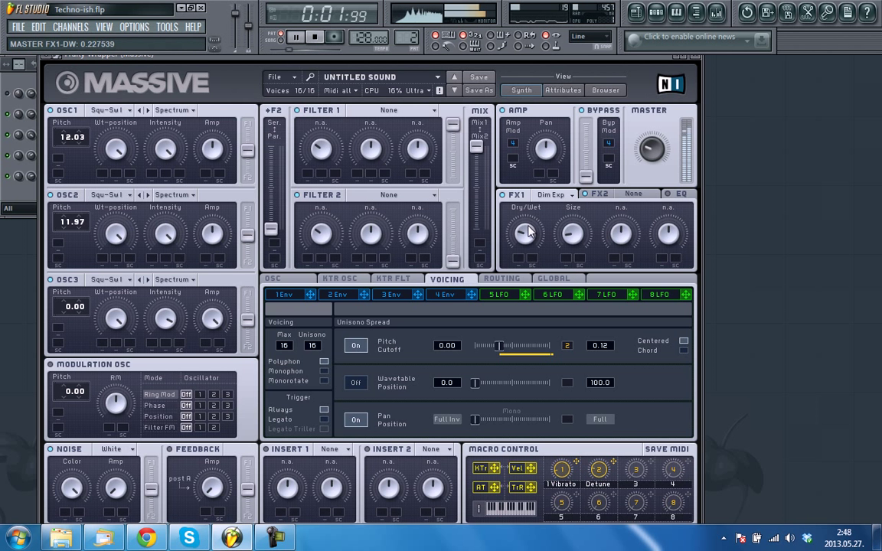
drag(573, 242, 524, 239)
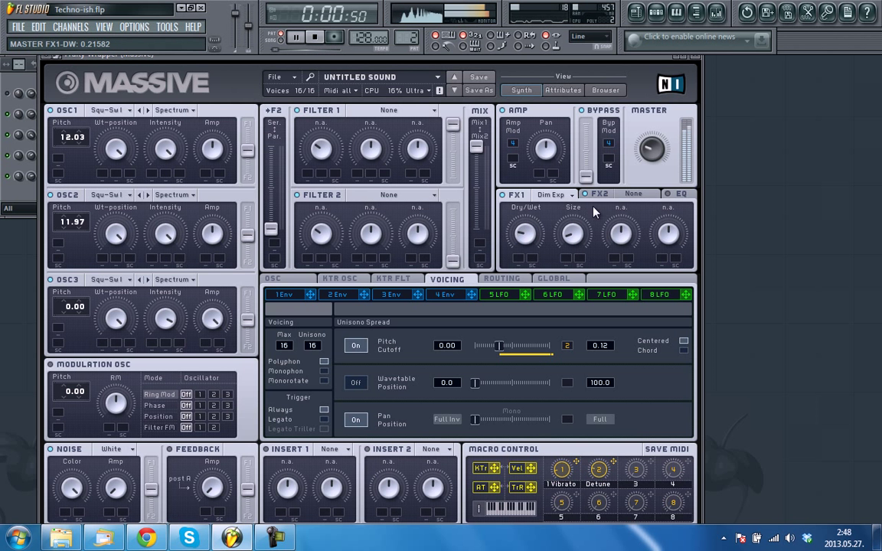
- Load Reverb in FX2 with a low dry/wet, slightly raised size, maximum density and color at about 0.89
click(634, 193)
click(646, 206)
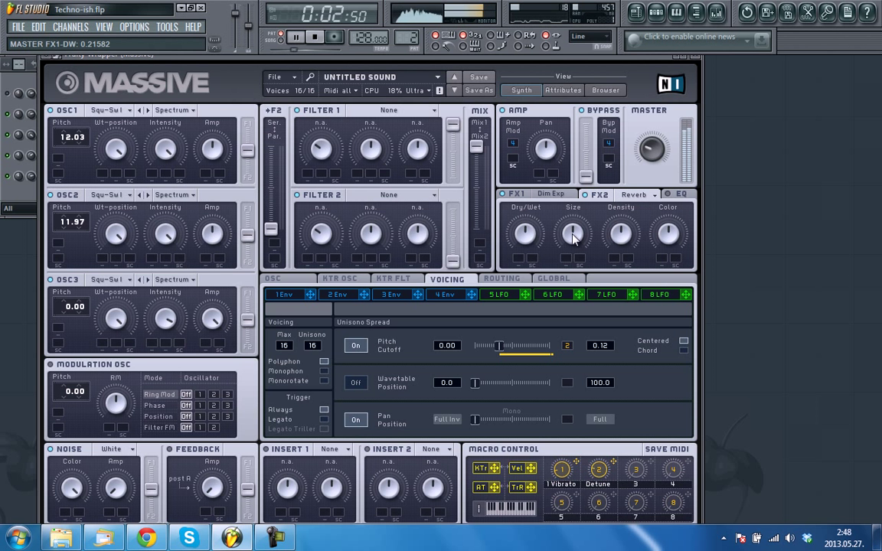
drag(621, 233, 626, 191)
drag(527, 256, 529, 248)
drag(667, 227, 664, 191)
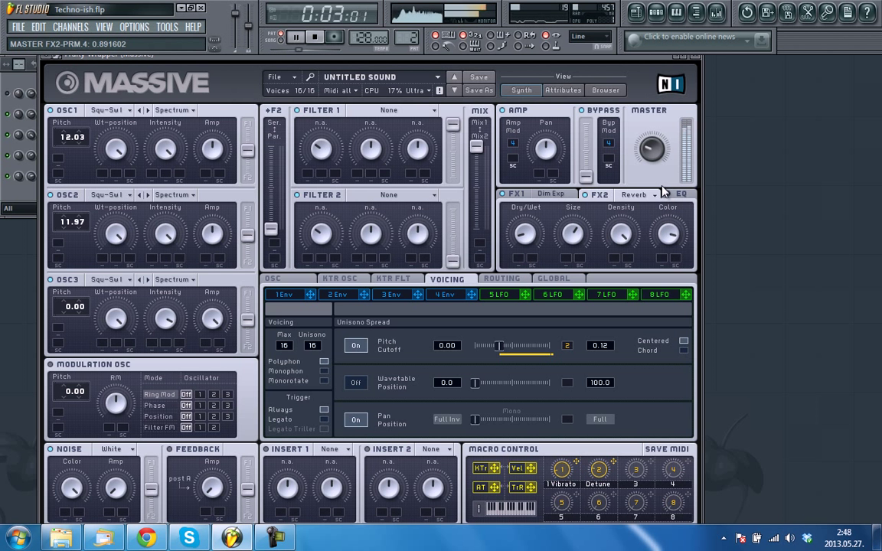
- Assign macro 3 to the FX2 reverb's dry/wet with a positive modulation range and label the macro "Reverb"
drag(516, 234, 532, 251)
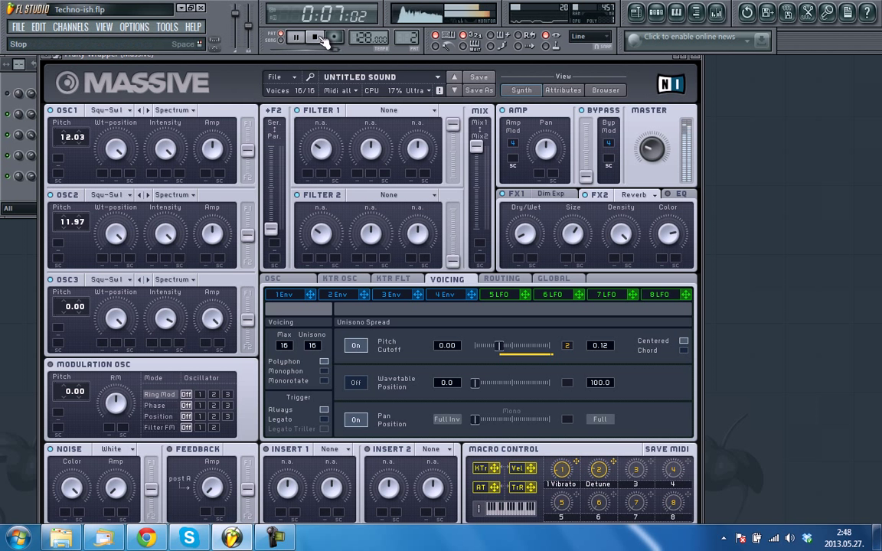
key(space)
drag(653, 461, 516, 229)
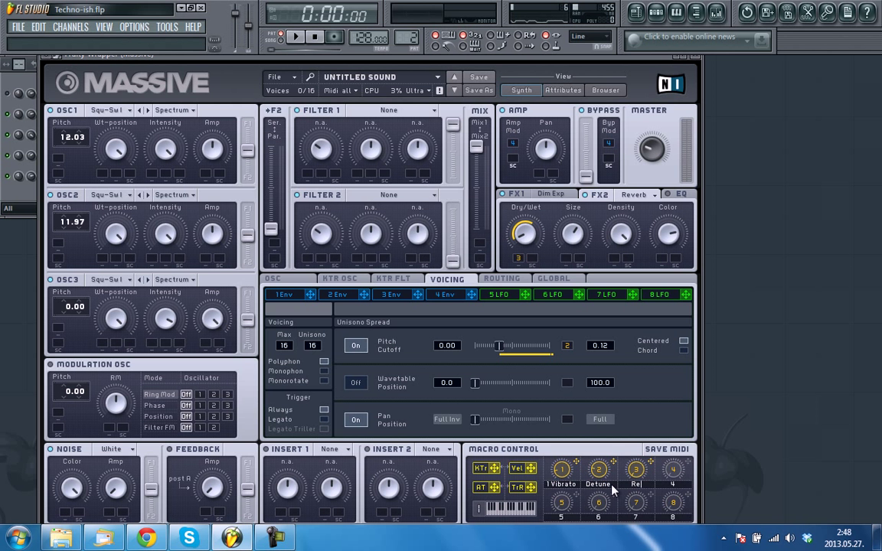
text(Reverb)
- Assign key tracking to Filter 1's cutoff, raise the cutoff to 1 and set the filter type to Daft
drag(350, 53, 392, 55)
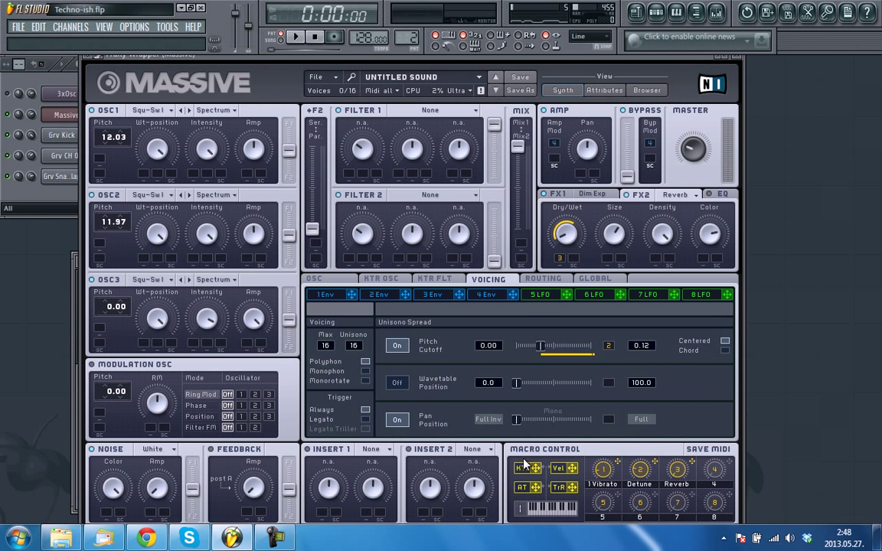
drag(536, 469, 348, 173)
drag(363, 140, 363, 115)
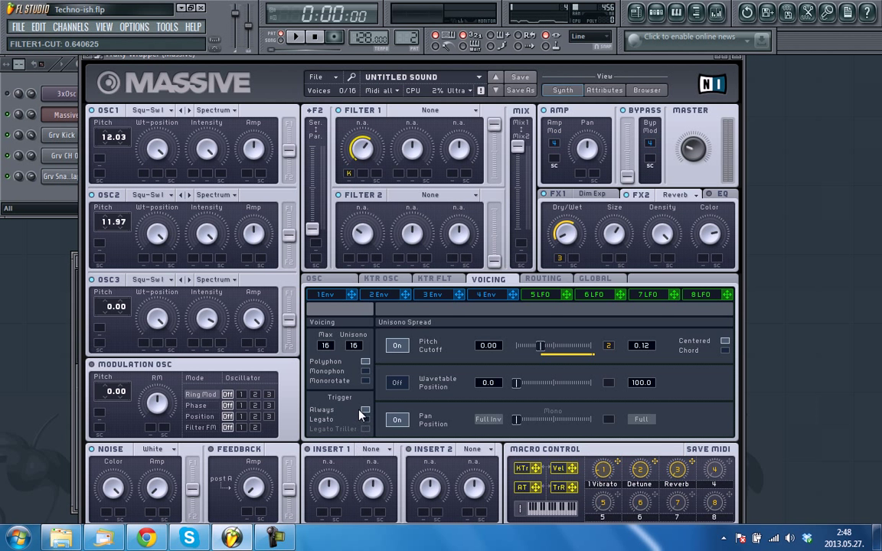
drag(349, 173, 363, 103)
click(426, 110)
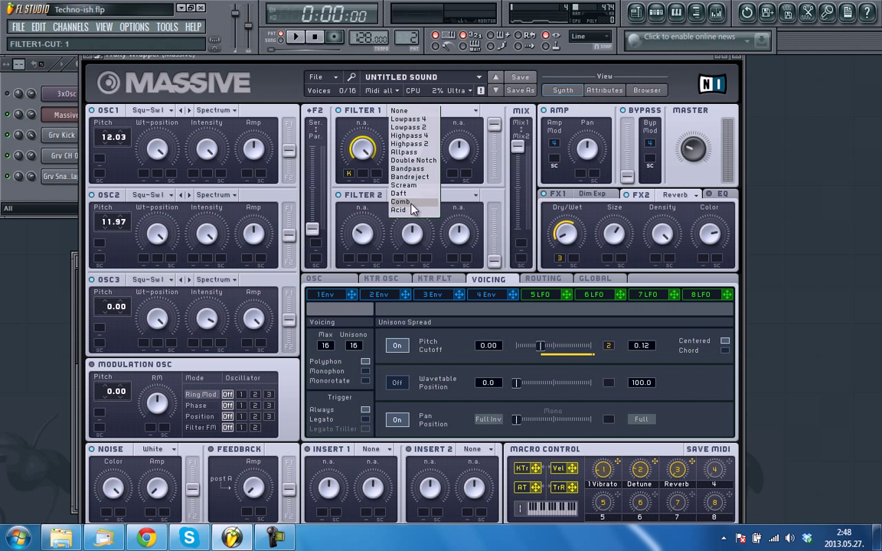
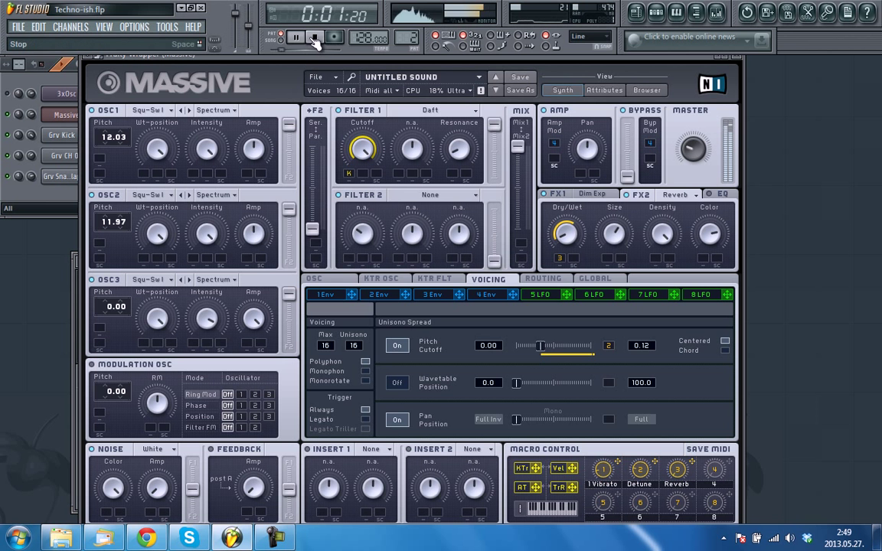
- Sweep Filter 1's cutoff while the pattern plays, leaving it at 1 with a reduced key tracking range
click(313, 38)
click(294, 38)
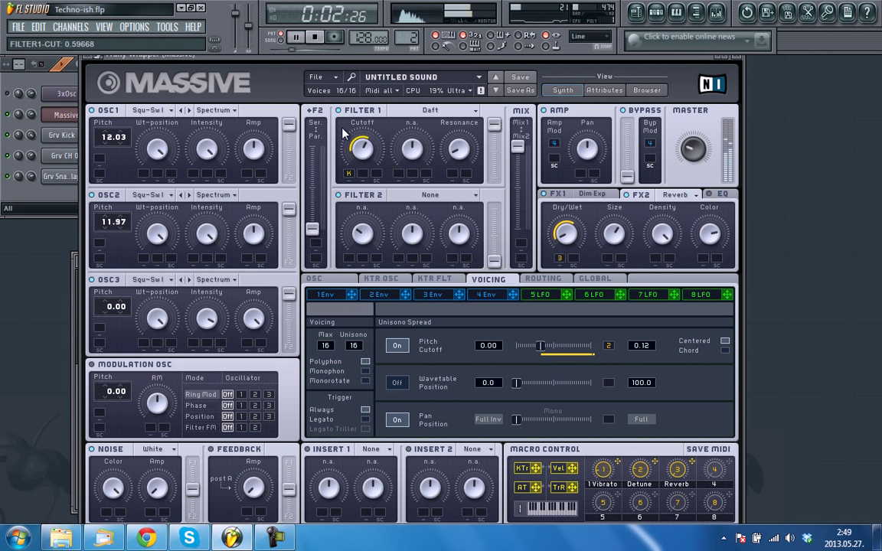
drag(356, 165, 320, 92)
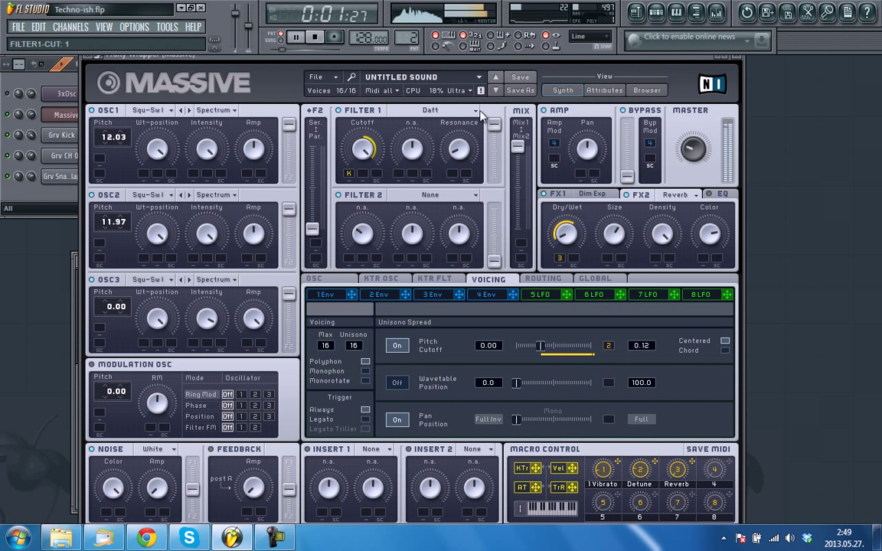
click(314, 37)
- Assign macro 4 to Filter 1's cutoff, label it "Cutoff" and test the macro during playback, returning it to 0
drag(727, 461, 364, 177)
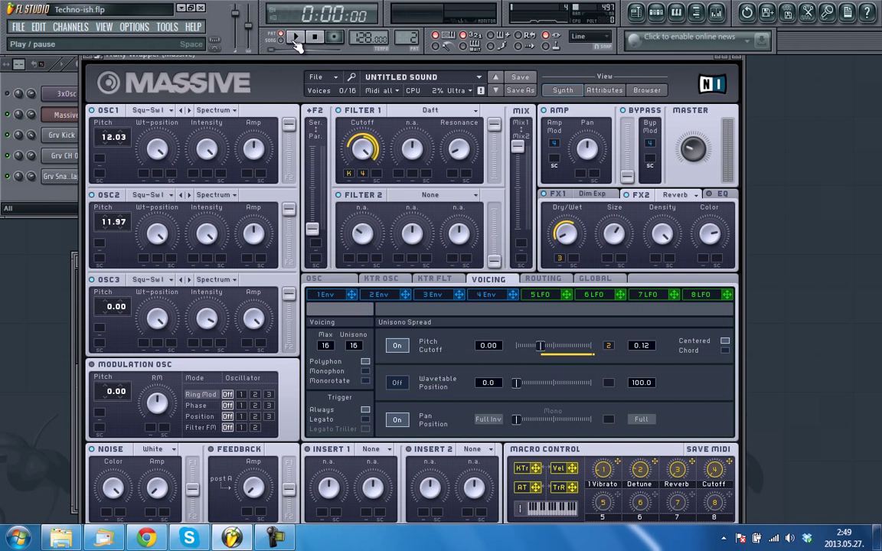
key(space)
drag(718, 472, 720, 540)
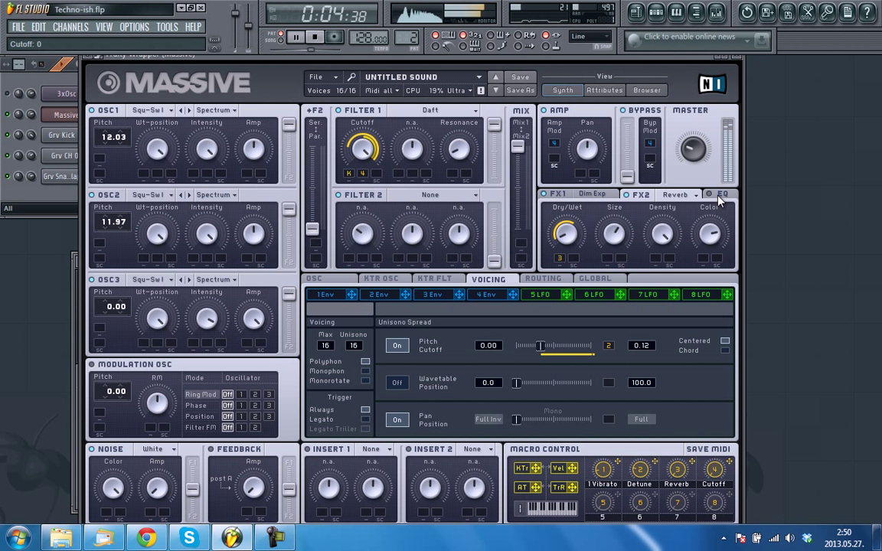
- Adjust the master volume, then enable the EQ with its high shelf at about 0.73 while the pattern plays
scroll(689, 159, up, 3)
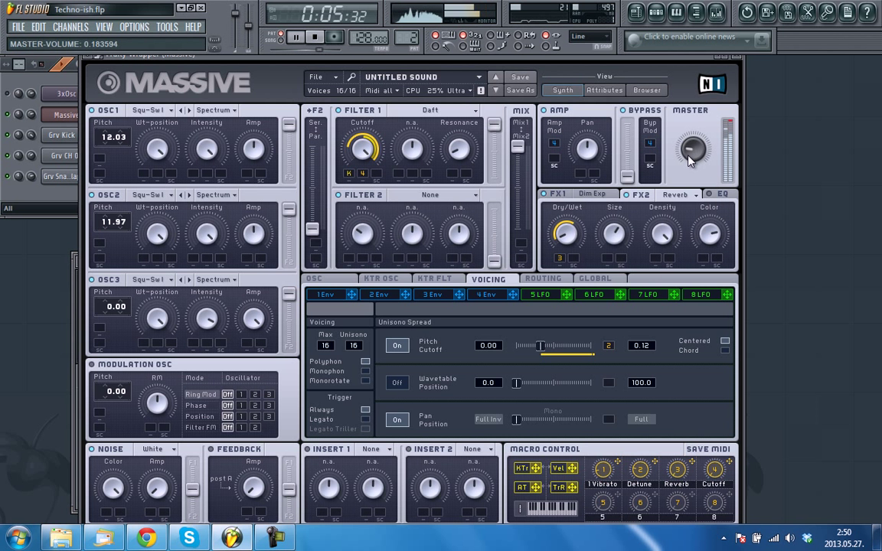
click(721, 194)
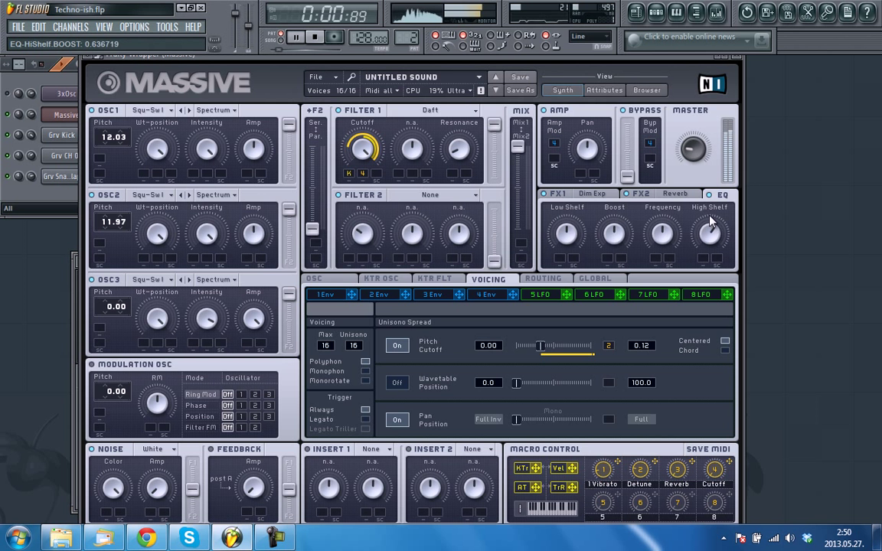
drag(710, 235, 711, 210)
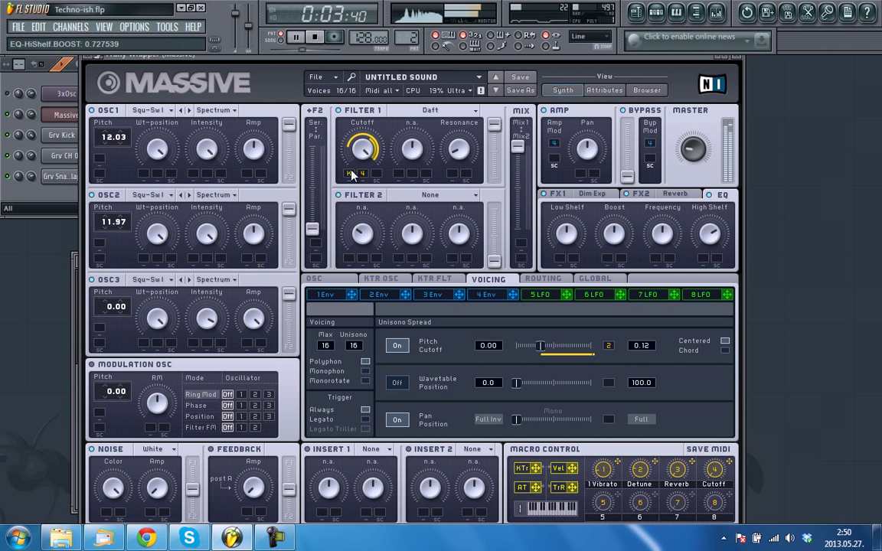
key(space)
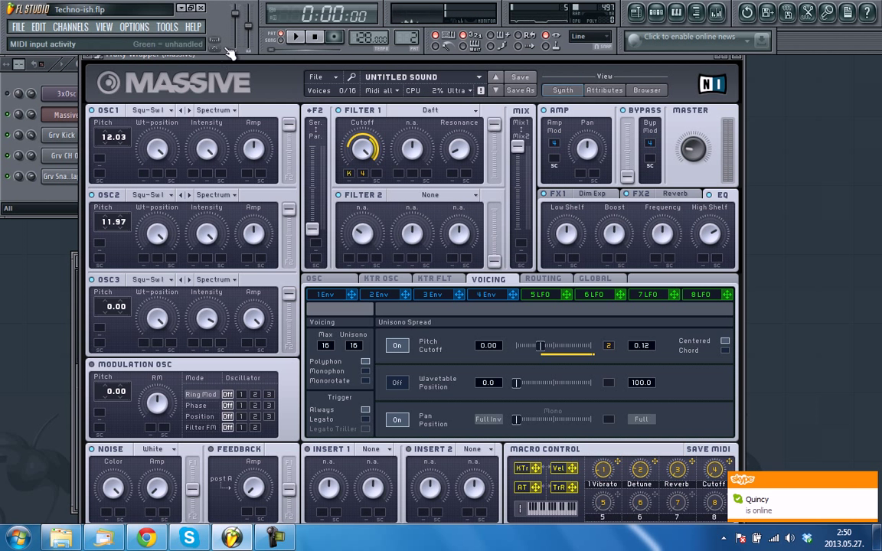
- Set the EQ's peak boost to about 0.44 with a slightly lowered frequency while the pattern plays
click(302, 39)
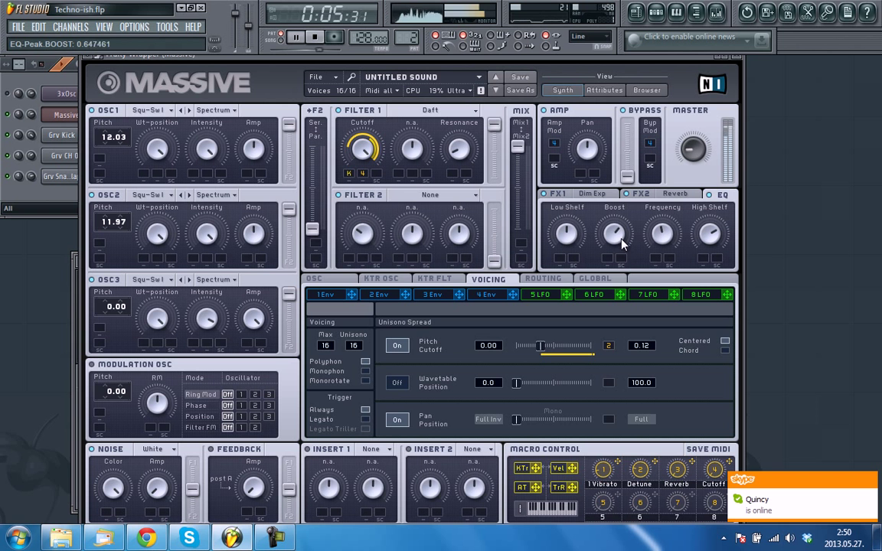
drag(622, 253, 656, 253)
drag(614, 232, 613, 288)
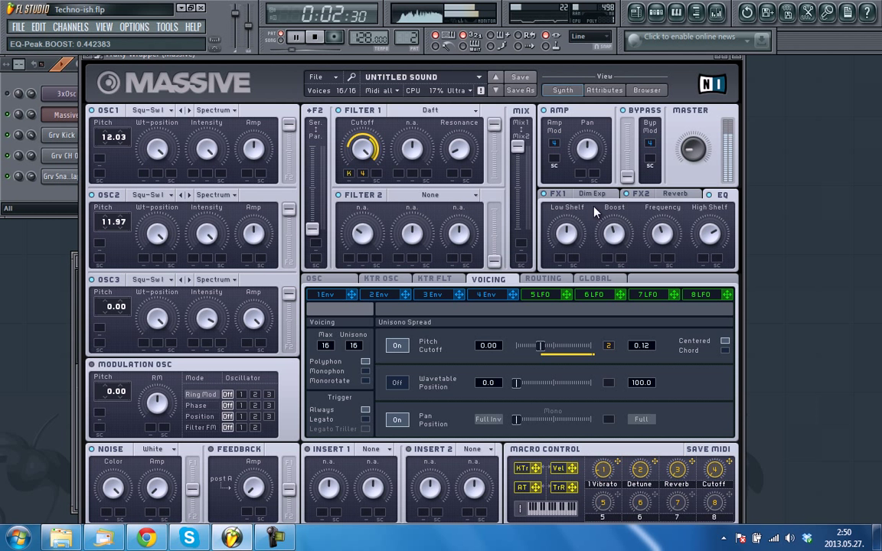
click(315, 37)
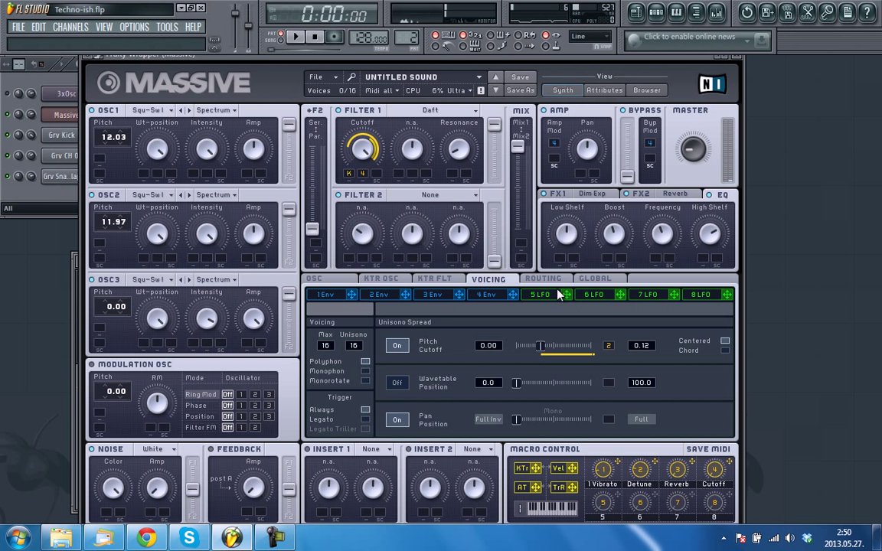